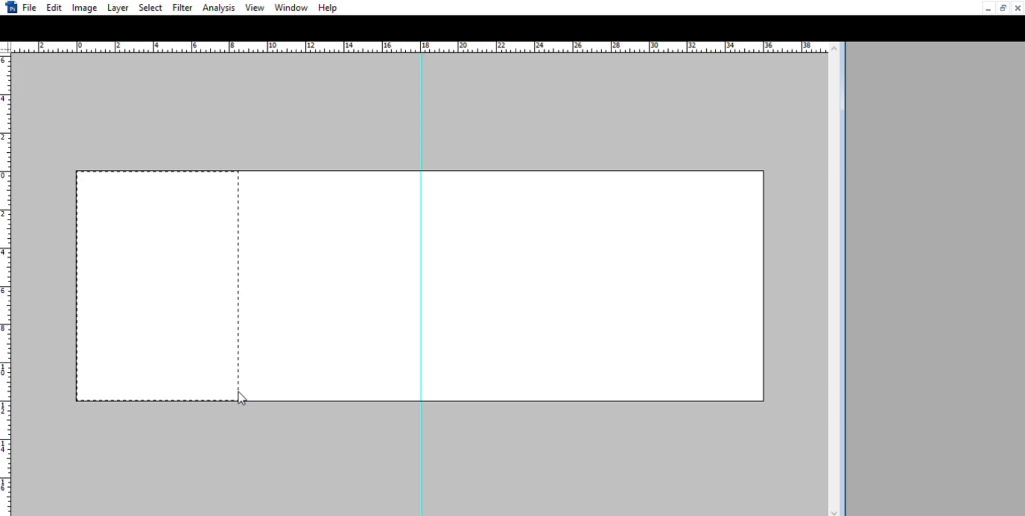
- Fill the selected full-height area at the canvas's left end with black, narrow it to about 8.3 ruler units, and deselect
{"action": "key", "text": "alt+BackSpace"}
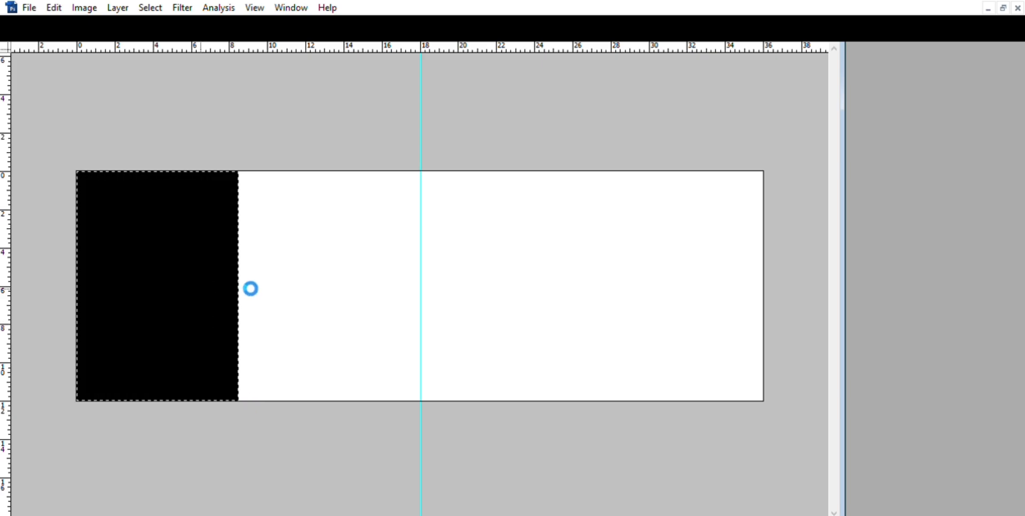
{"action": "key", "text": "ctrl+t"}
{"action": "left_click_drag", "start_coordinate": [245, 277], "coordinate": [240, 278]}
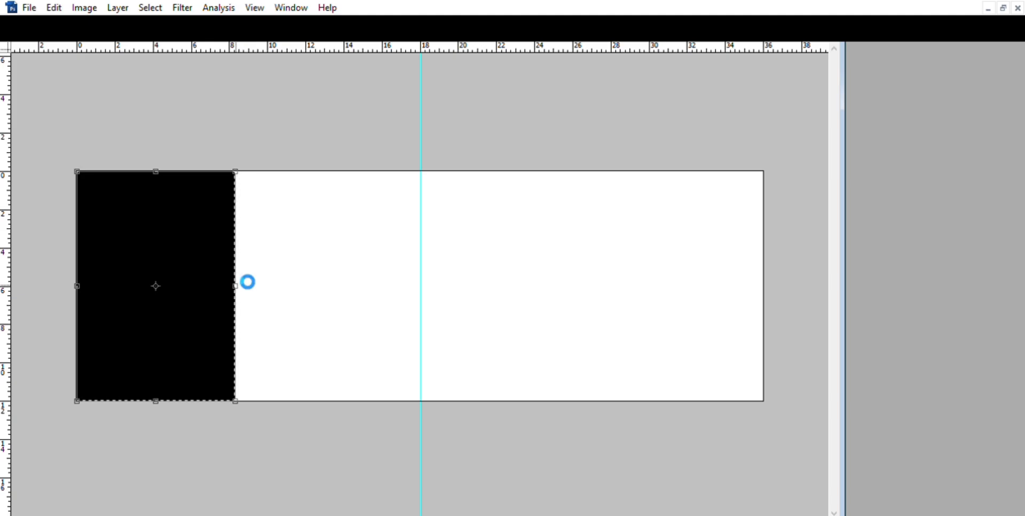
{"action": "key", "text": "Return"}
{"action": "key", "text": "ctrl+minus"}
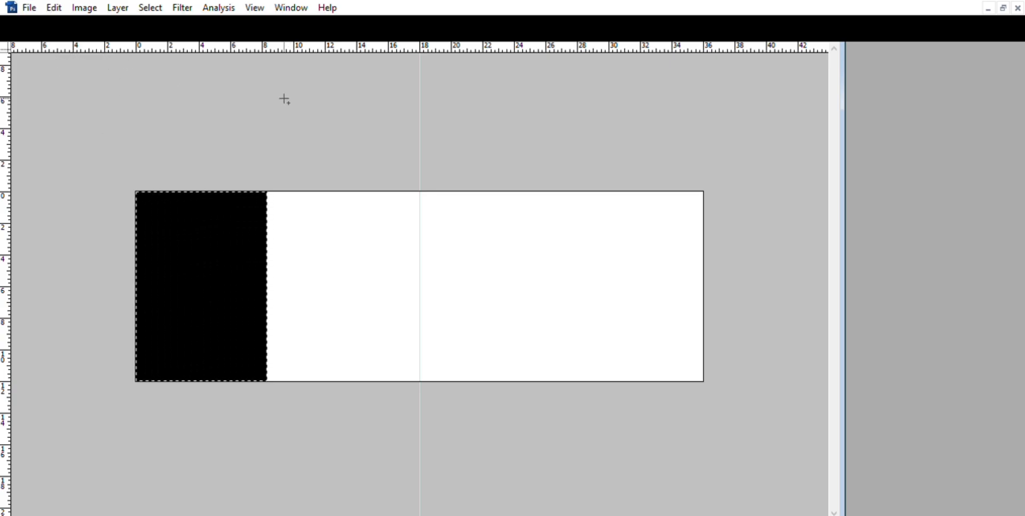
{"action": "key", "text": "ctrl+d"}
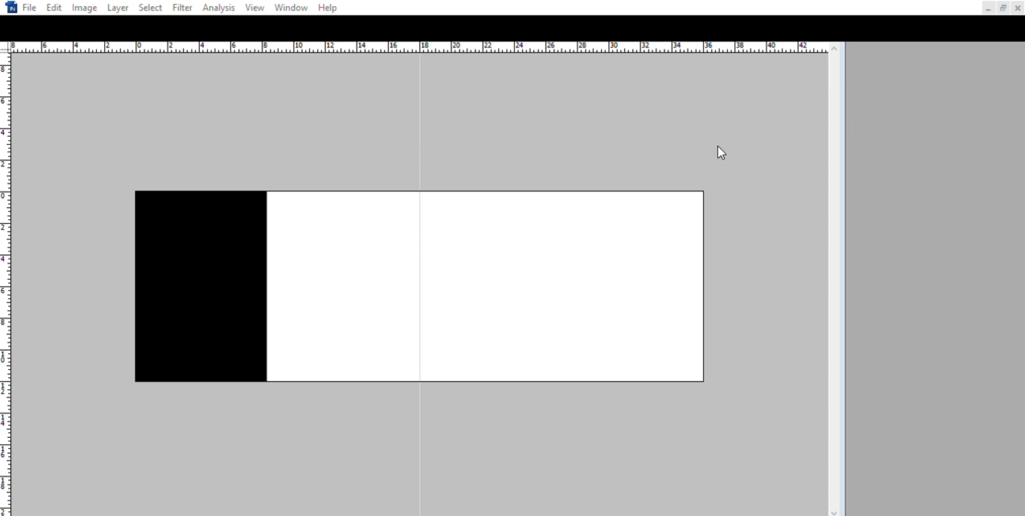
- Copy the entire photo of the woman in a red sari looking down against the blue background
{"action": "left_click", "coordinate": [779, 133]}
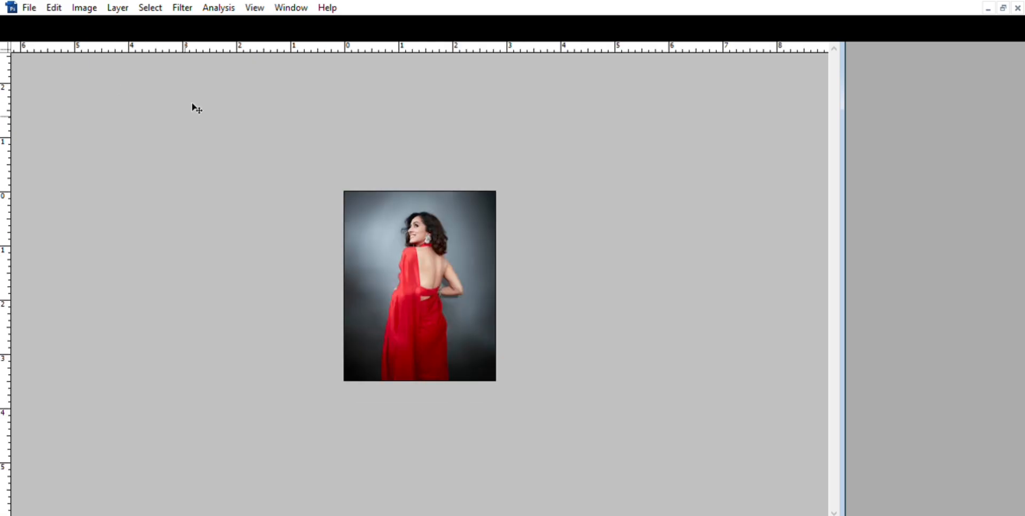
{"action": "key", "text": "ctrl+Tab"}
{"action": "key", "text": "ctrl+Tab"}
{"action": "key", "text": "ctrl+a"}
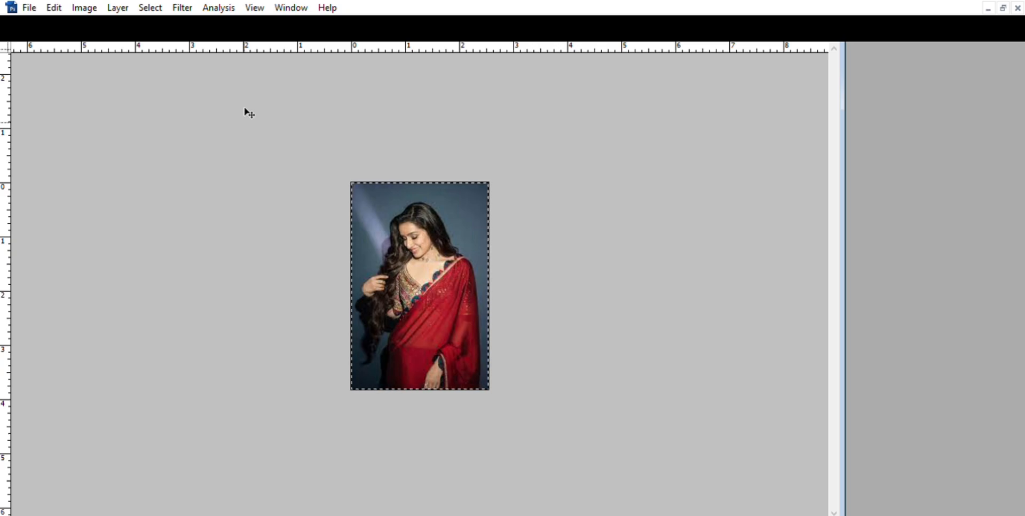
{"action": "key", "text": "ctrl+c"}
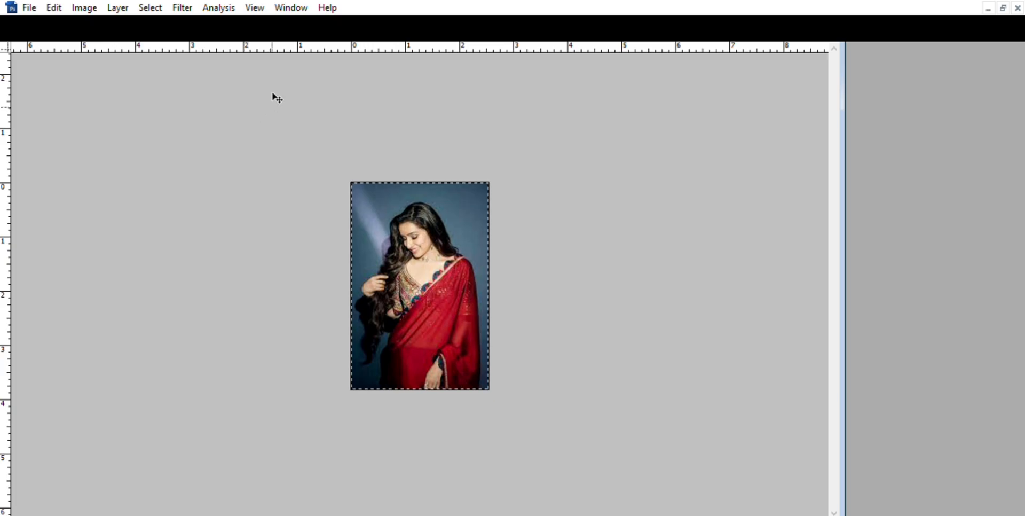
- Paste the copied photo clipped to the black panel of the wide layout and enlarge it to cover the panel's height
{"action": "key", "text": "ctrl+Tab"}
{"action": "key", "text": "ctrl+Tab"}
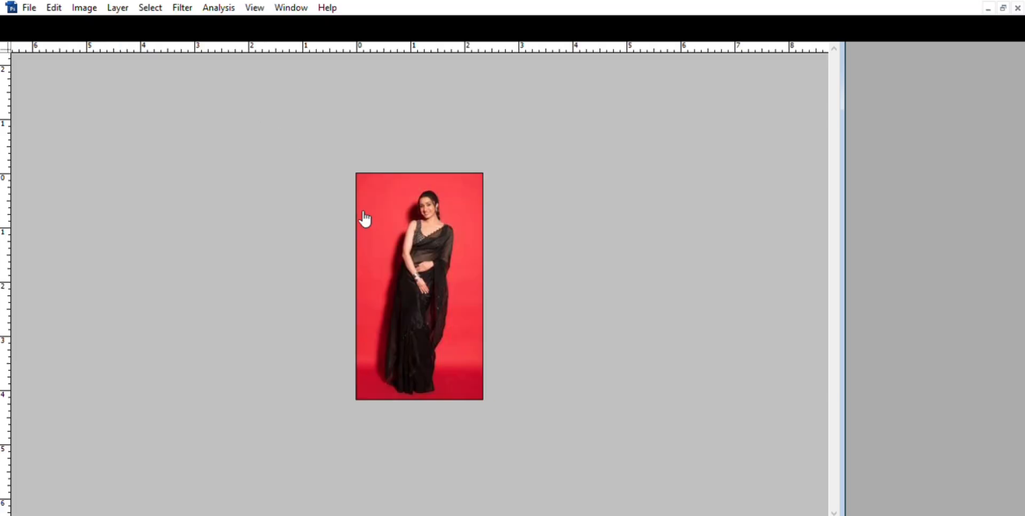
{"action": "key", "text": "ctrl+Tab"}
{"action": "key", "text": "ctrl+Tab"}
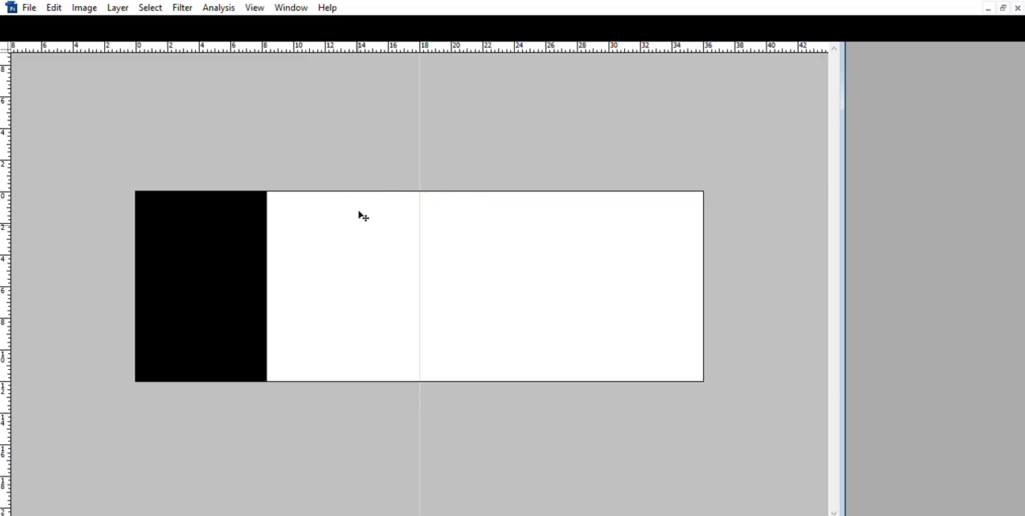
{"action": "left_click", "coordinate": [234, 236]}
{"action": "left_click_drag", "start_coordinate": [211, 266], "coordinate": [296, 175]}
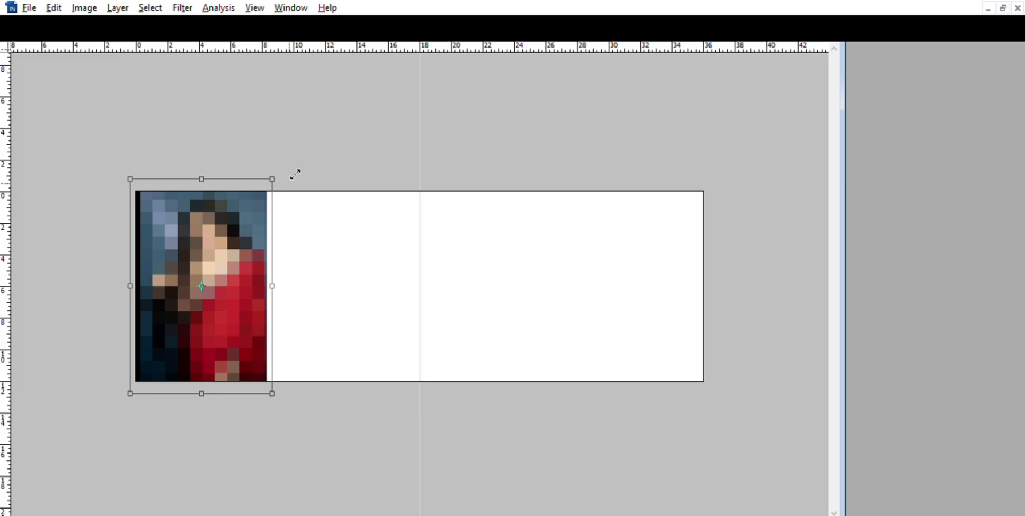
- Shift the pasted photo slightly left until its right edge meets the panel's right edge, and apply the transform
{"action": "key", "text": "Left"}
{"action": "key", "text": "Left"}
{"action": "key", "text": "Left"}
{"action": "key", "text": "Left"}
{"action": "key", "text": "Left"}
{"action": "key", "text": "Left"}
{"action": "key", "text": "Left"}
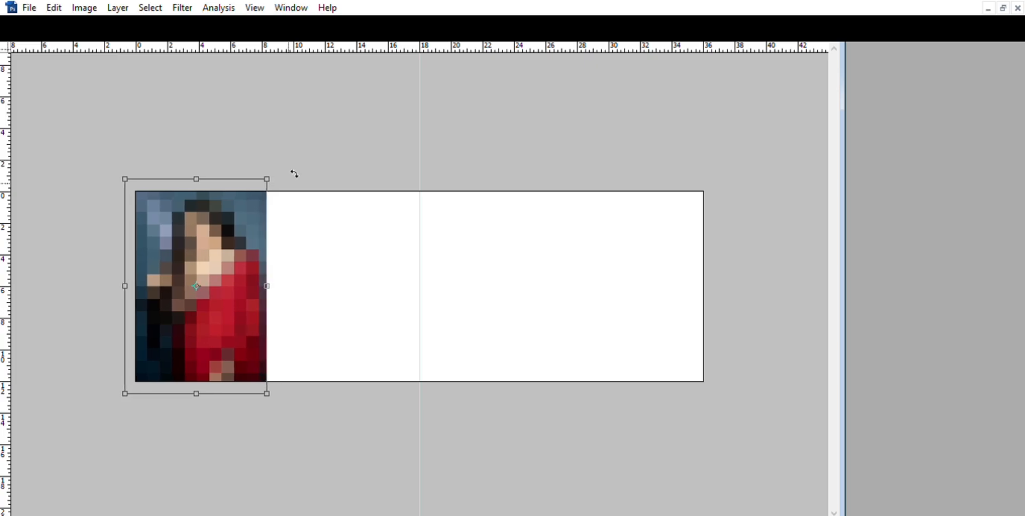
{"action": "key", "text": "Return"}
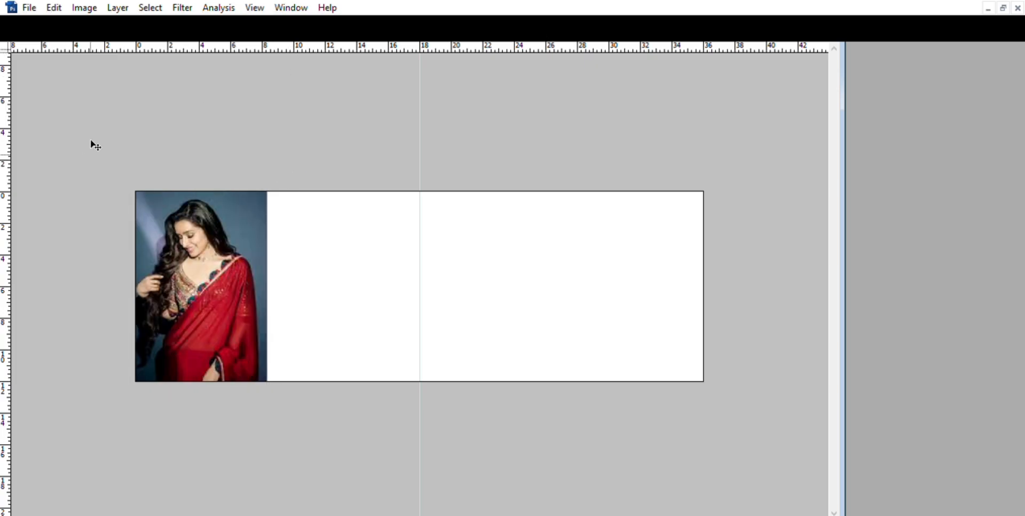
- Shift the photo slightly back to the right so it sits centred over its panel
{"action": "key", "text": "ctrl+t"}
{"action": "key", "text": "Right"}
{"action": "key", "text": "Right"}
{"action": "key", "text": "Right"}
{"action": "key", "text": "Right"}
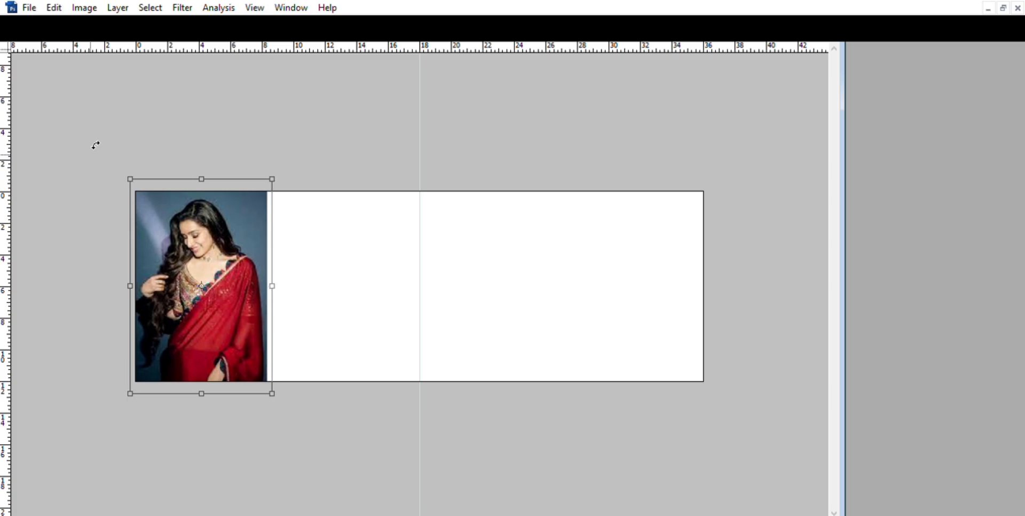
{"action": "key", "text": "Return"}
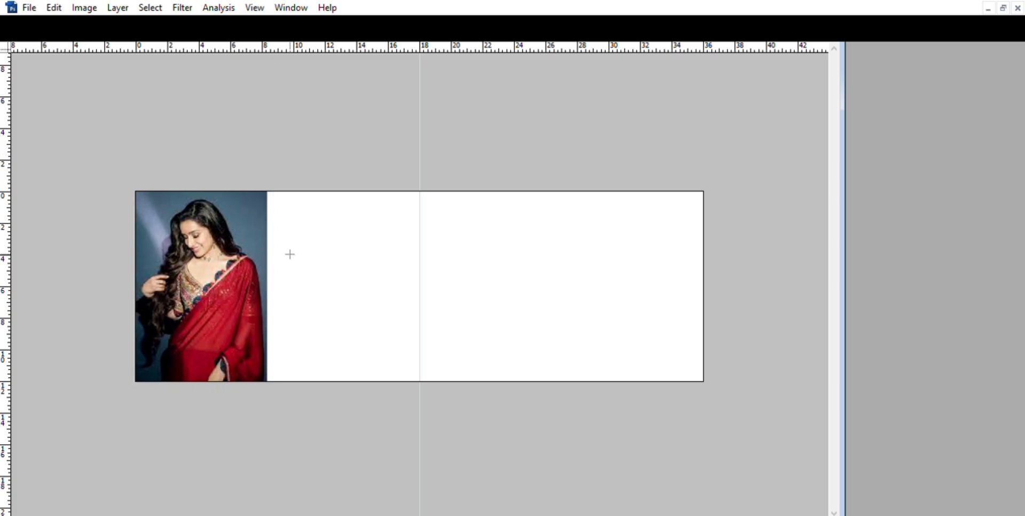
- Select a rectangle about 8 by 10 ruler units between the first photo and the centre guide, and fill it with black
{"action": "left_click_drag", "start_coordinate": [279, 205], "coordinate": [407, 365]}
{"action": "key", "text": "shift+Right"}
{"action": "key", "text": "shift+Right"}
{"action": "key", "text": "shift+Right"}
{"action": "key", "text": "alt+Delete"}
- Shrink the black rectangle around its centre to about 7 by 9.5 ruler units and centre it in the white area
{"action": "key", "text": "ctrl+t"}
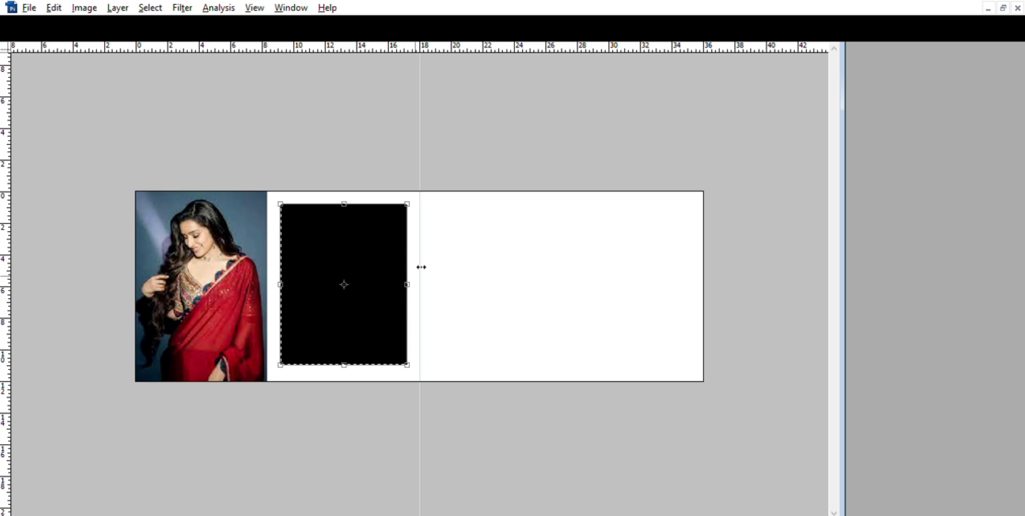
{"action": "left_click_drag", "start_coordinate": [421, 266], "coordinate": [416, 273]}
{"action": "left_click_drag", "start_coordinate": [404, 203], "coordinate": [408, 204]}
{"action": "key", "text": "Down"}
{"action": "key", "text": "Down"}
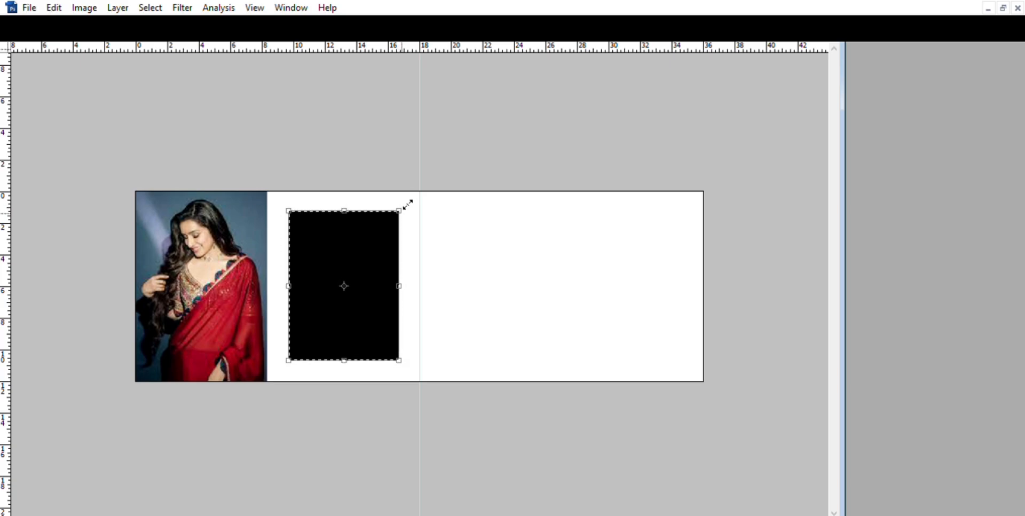
{"action": "key", "text": "Left"}
{"action": "key", "text": "Left"}
{"action": "key", "text": "Right"}
{"action": "key", "text": "Return"}
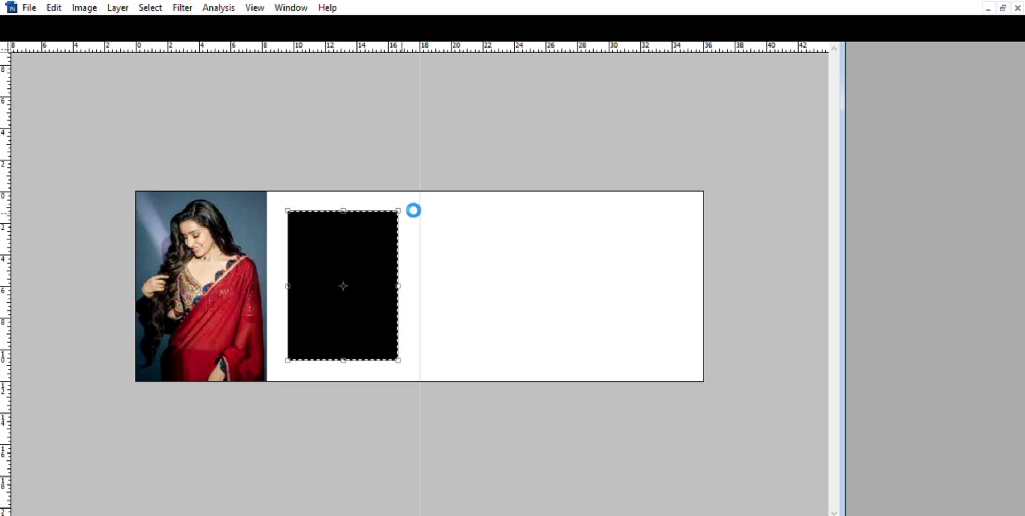
- Copy the entire photo of the woman in red with long curly hair and one hand raised to her head
{"action": "key", "text": "ctrl+Tab"}
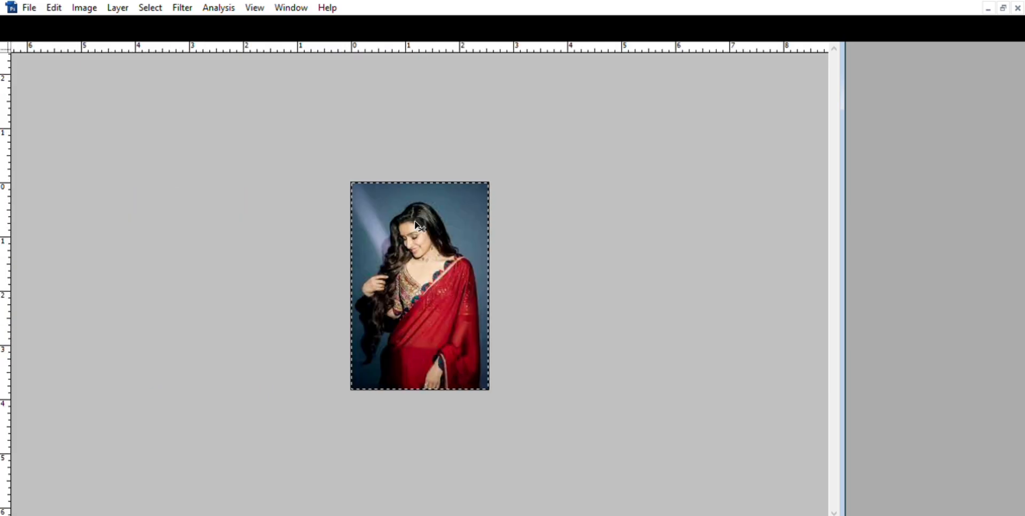
{"action": "key", "text": "ctrl+Tab"}
{"action": "key", "text": "ctrl+Tab"}
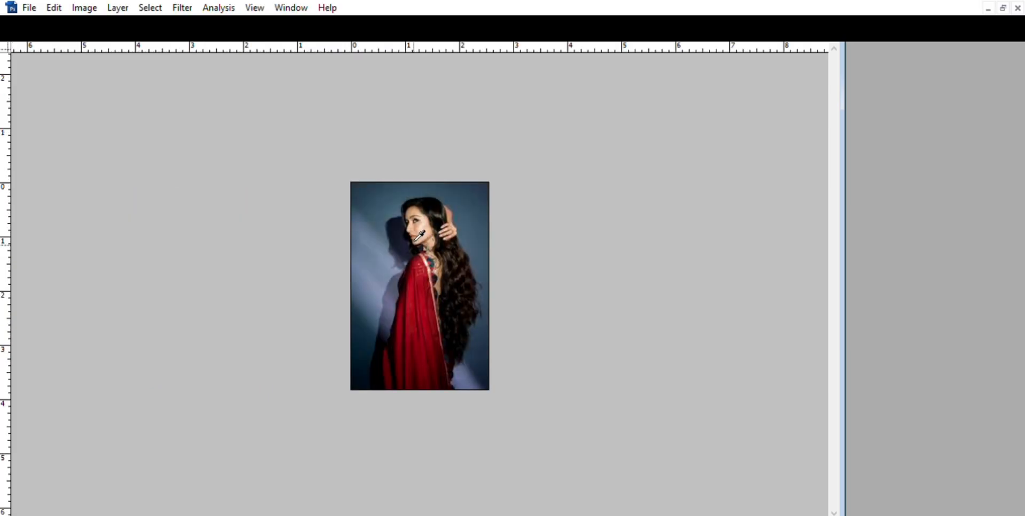
{"action": "key", "text": "ctrl+a"}
- Paste the photo clipped to the smaller black rectangle, scale it to cover the rectangle, and move it slightly down
{"action": "key", "text": "ctrl+Tab"}
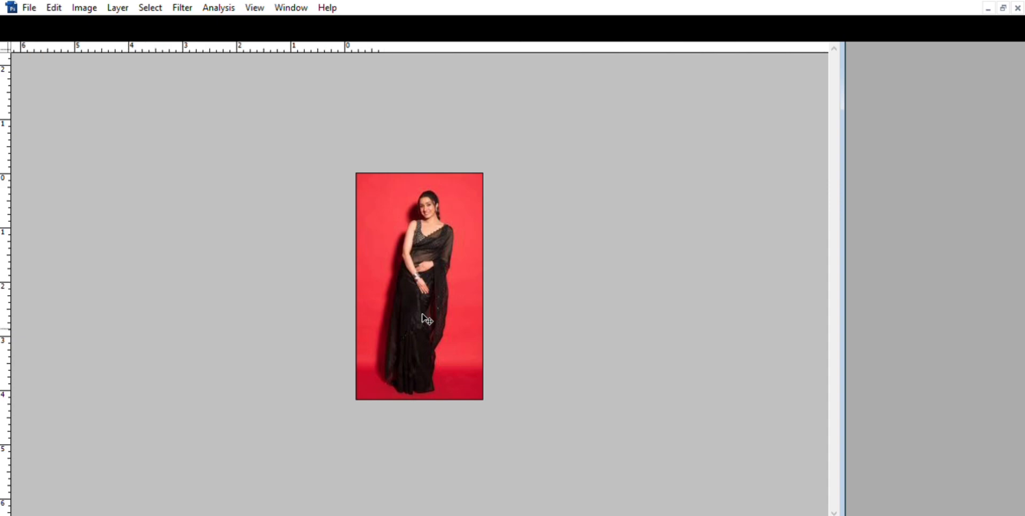
{"action": "key", "text": "ctrl+Tab"}
{"action": "key", "text": "ctrl+Tab"}
{"action": "key", "text": "ctrl+t"}
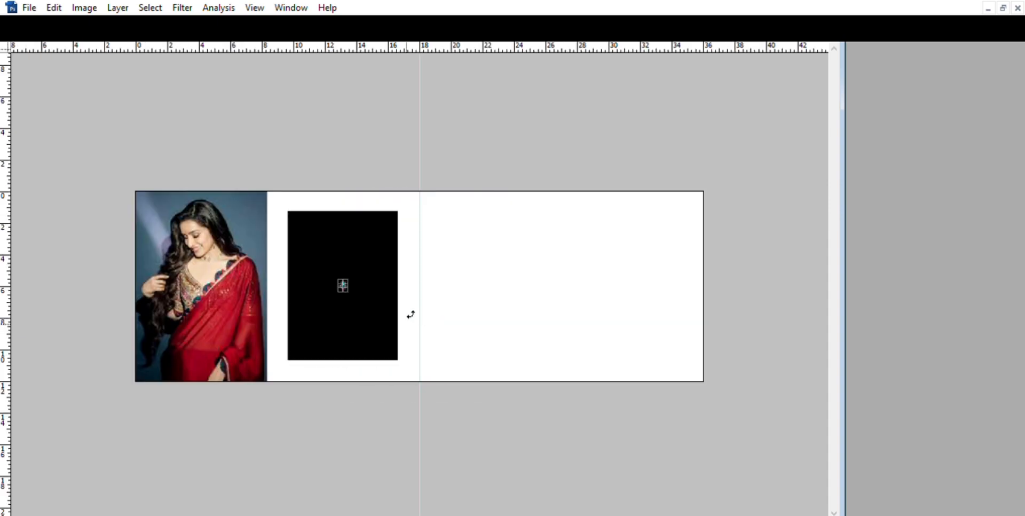
{"action": "left_click_drag", "start_coordinate": [359, 268], "coordinate": [443, 208]}
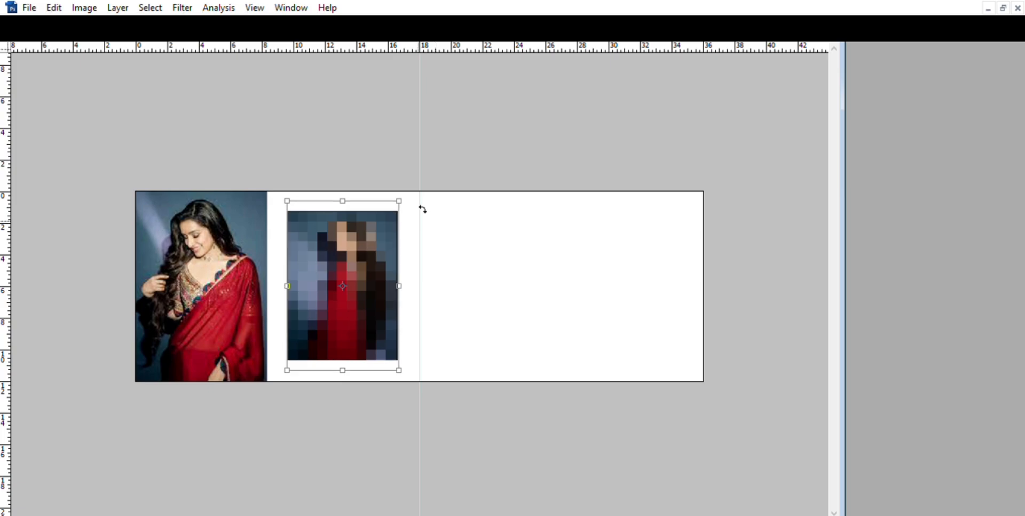
{"action": "key", "text": "Return"}
{"action": "key", "text": "ctrl+t"}
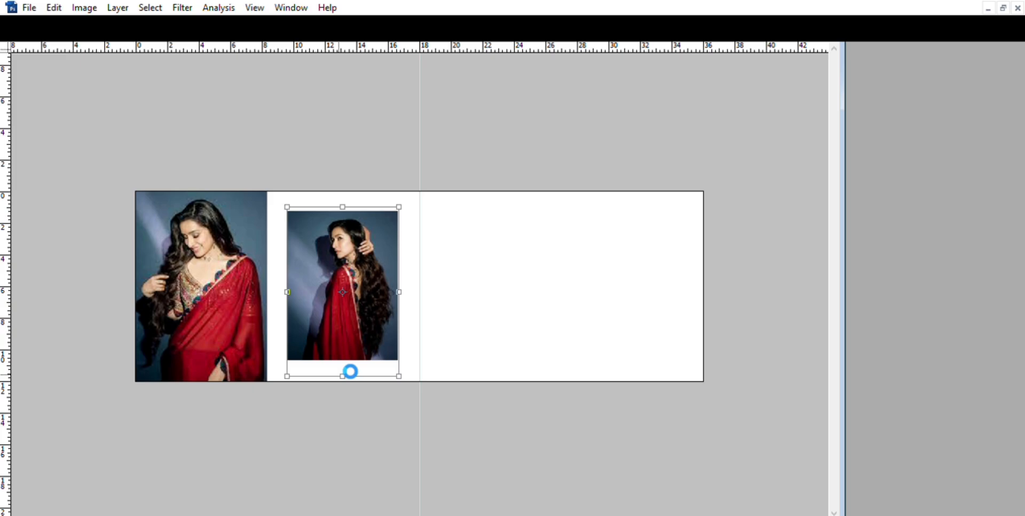
{"action": "key", "text": "Return"}
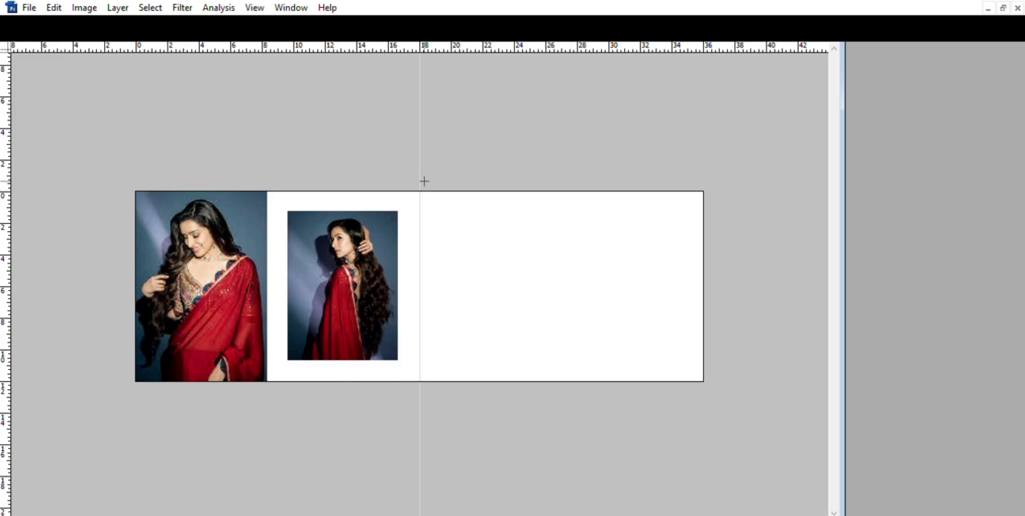
- Select a full-height panel about 8.4 ruler units wide starting at the centre guide and fill it with black
{"action": "left_click_drag", "start_coordinate": [439, 251], "coordinate": [553, 387]}
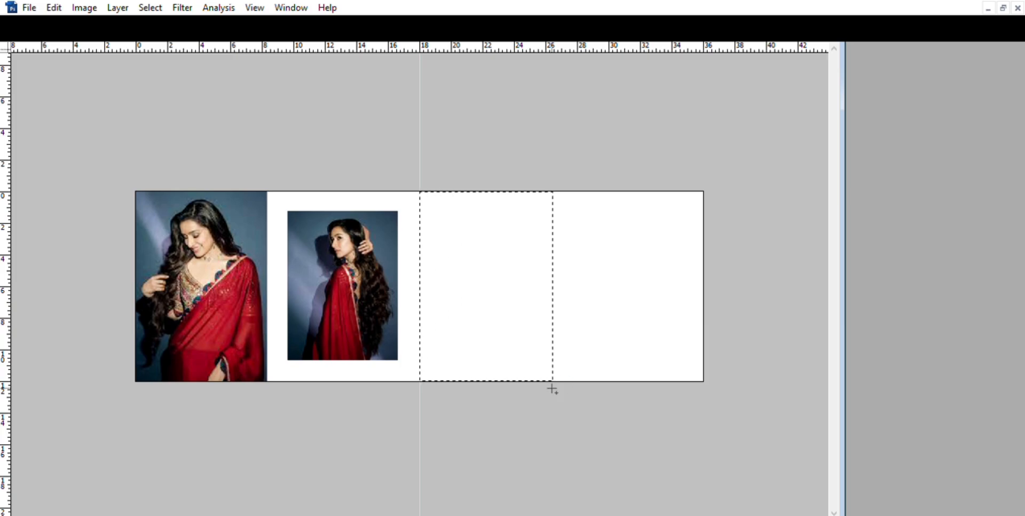
{"action": "key", "text": "alt+BackSpace"}
- Adjust the levels of the full-length photo with the red background and copy the entire image
{"action": "key", "text": "ctrl+Tab"}
{"action": "key", "text": "ctrl+Tab"}
{"action": "key", "text": "ctrl+Tab"}
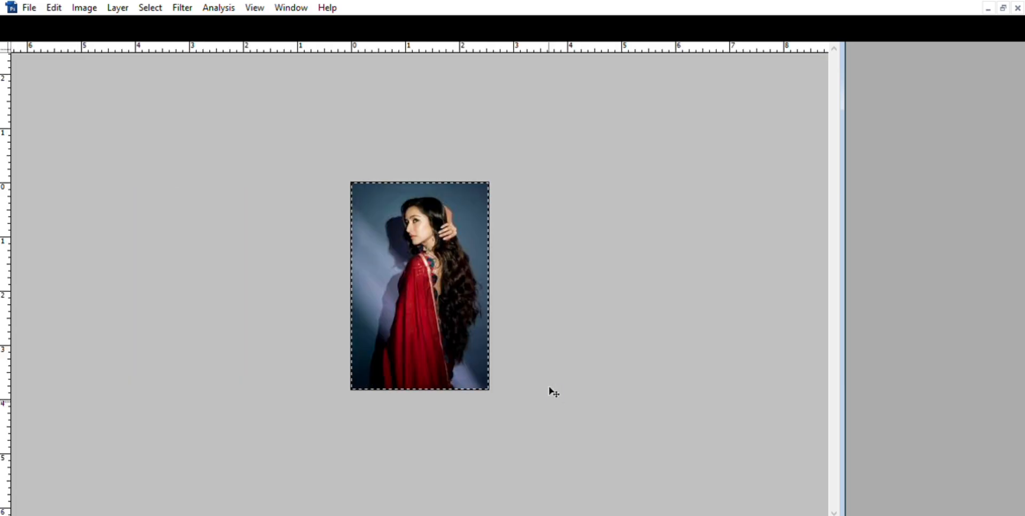
{"action": "key", "text": "ctrl+Tab"}
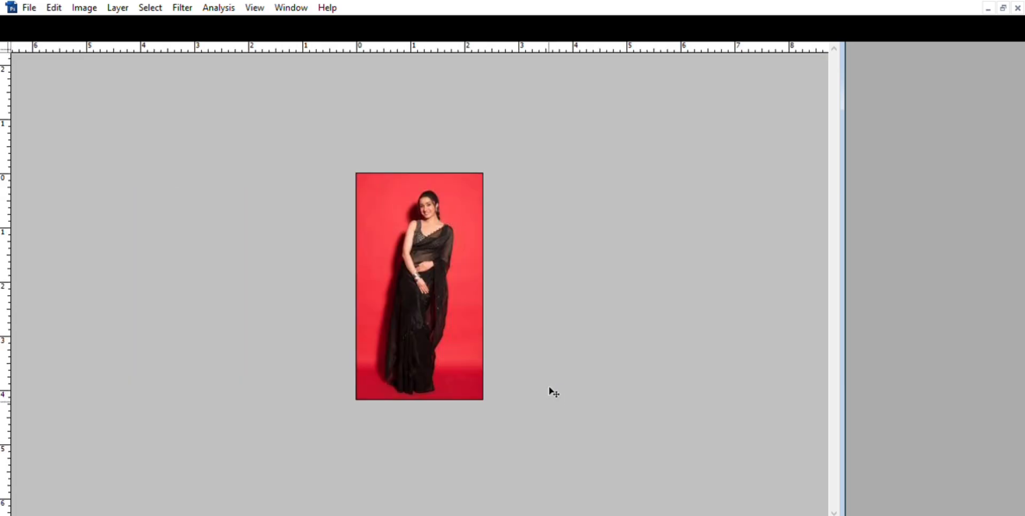
{"action": "key", "text": "ctrl+Tab"}
{"action": "key", "text": "ctrl+Tab"}
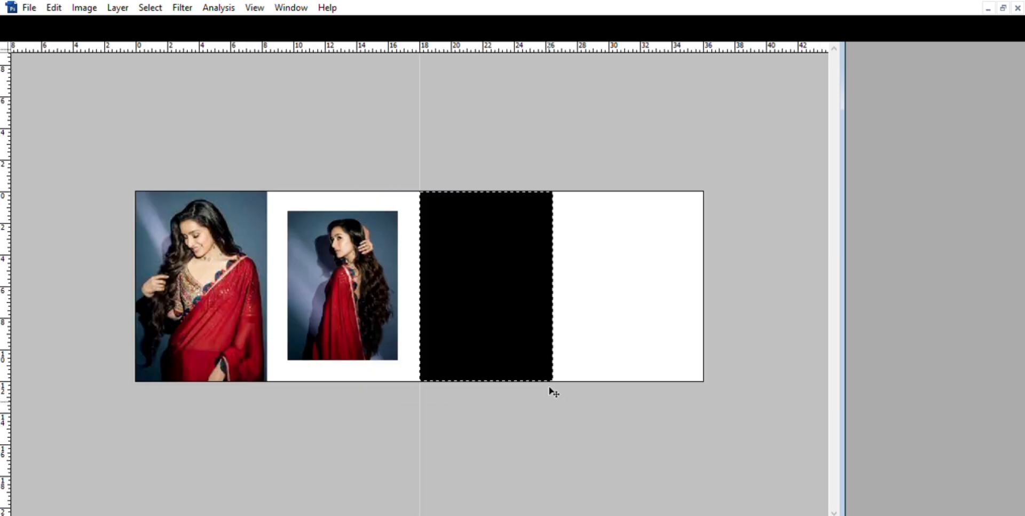
{"action": "key", "text": "ctrl+Tab"}
{"action": "key", "text": "ctrl+Tab"}
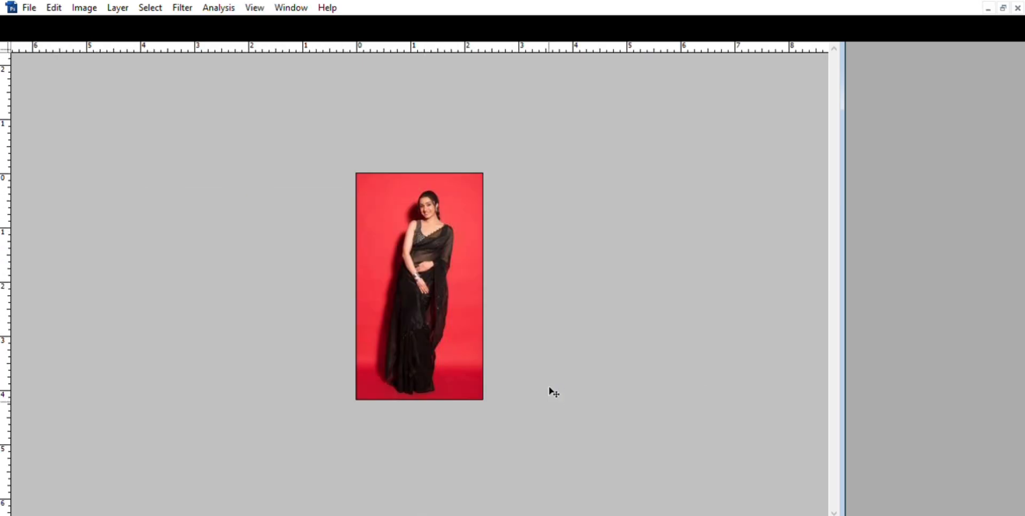
{"action": "key", "text": "ctrl+alt+l"}
{"action": "key", "text": "ctrl+a"}
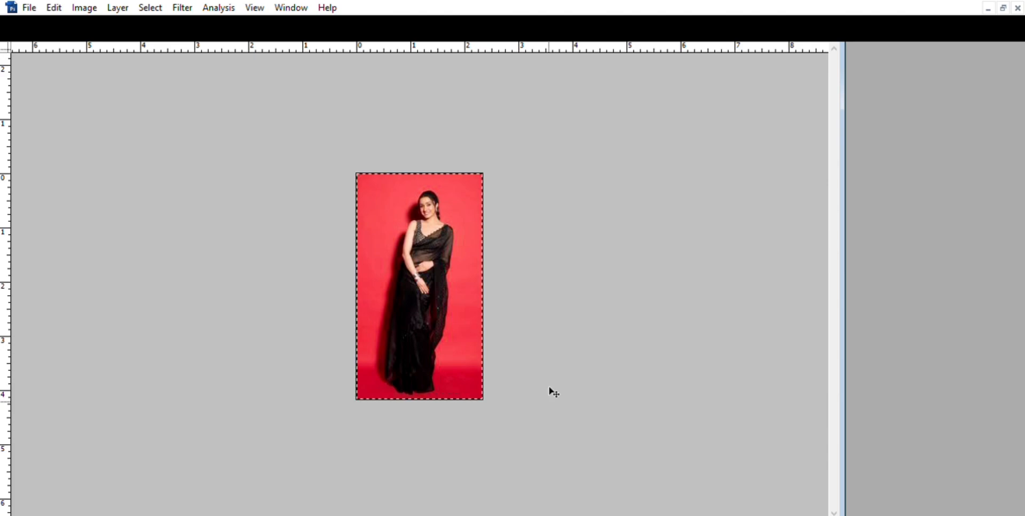
- Paste the red-background photo clipped to the new black panel, enlarge it beyond the panel's edges, and move it down to show the head
{"action": "key", "text": "ctrl+Tab"}
{"action": "key", "text": "ctrl+Tab"}
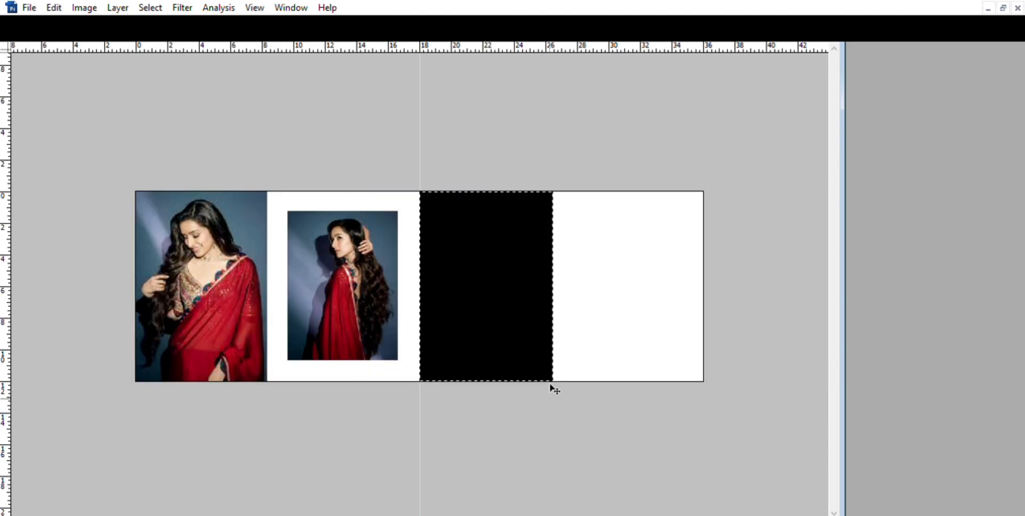
{"action": "key", "text": "ctrl+shift+v"}
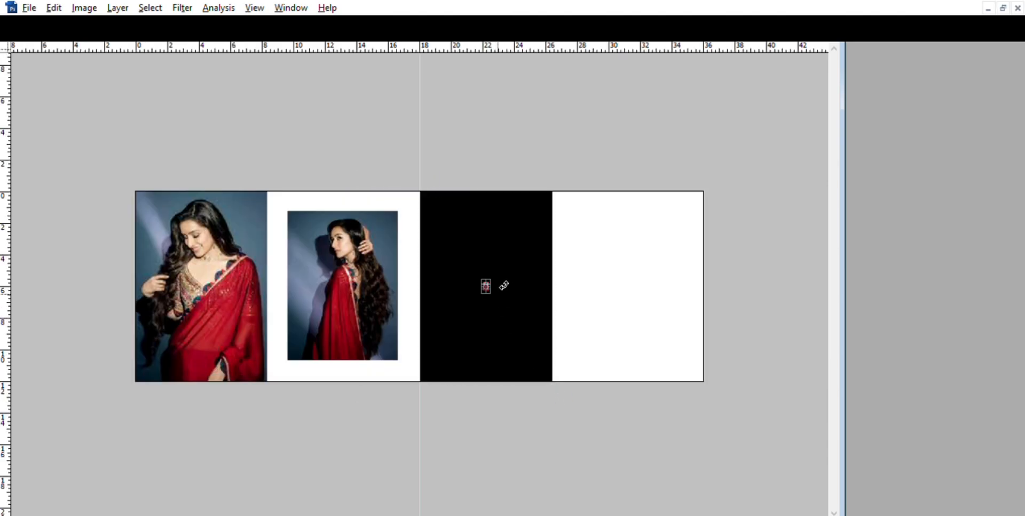
{"action": "left_click_drag", "start_coordinate": [504, 285], "coordinate": [565, 387]}
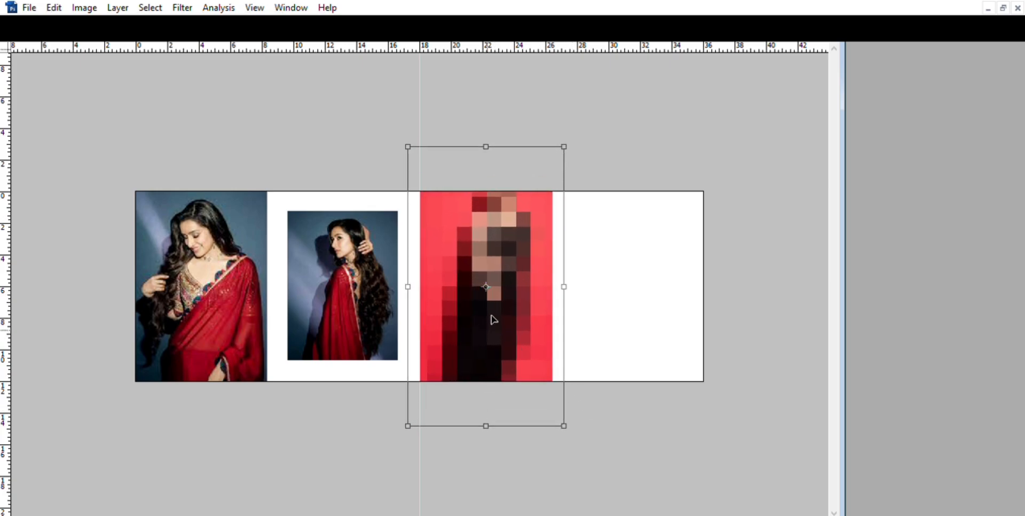
{"action": "left_click_drag", "start_coordinate": [493, 319], "coordinate": [493, 345]}
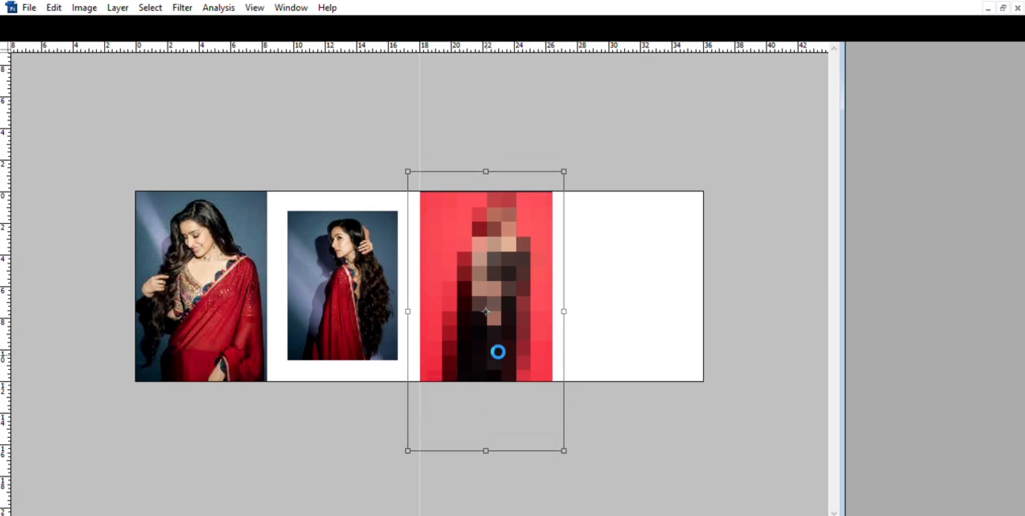
- Nudge the red-background photo slightly down within its panel to leave more space above the head
{"action": "key", "text": "ctrl+t"}
{"action": "key", "text": "Down"}
{"action": "key", "text": "Down"}
{"action": "key", "text": "Down"}
{"action": "key", "text": "Down"}
{"action": "key", "text": "Down"}
{"action": "key", "text": "Down"}
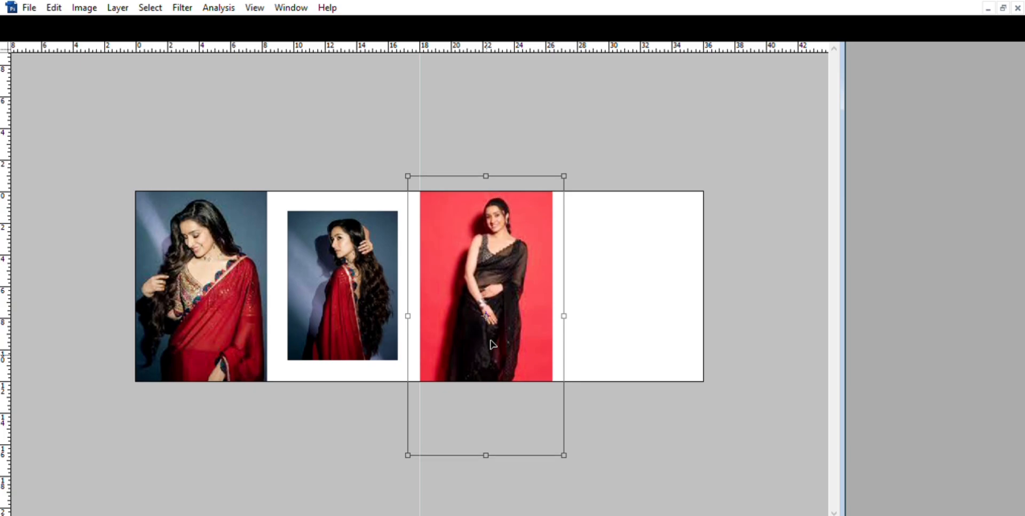
{"action": "key", "text": "Down"}
{"action": "key", "text": "Down"}
{"action": "key", "text": "Return"}
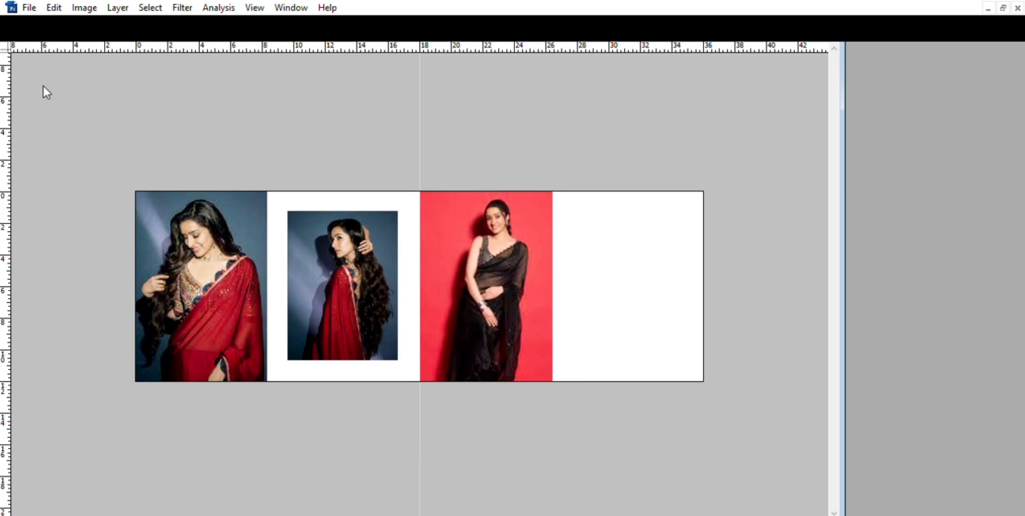
- Select a full-height strip about 6.6 ruler units wide in the white area beside the red-background photo and fill it with black
{"action": "left_click_drag", "start_coordinate": [577, 180], "coordinate": [680, 414]}
{"action": "key", "text": "Left"}
{"action": "key", "text": "Left"}
{"action": "key", "text": "Left"}
{"action": "key", "text": "Left"}
{"action": "key", "text": "Left"}
{"action": "key", "text": "Left"}
{"action": "key", "text": "Left"}
{"action": "key", "text": "alt+BackSpace"}
- Widen the new black panel to about 7.6 ruler units and nudge it toward the spread's outer edge
{"action": "key", "text": "ctrl+t"}
{"action": "left_click_drag", "start_coordinate": [680, 279], "coordinate": [690, 280]}
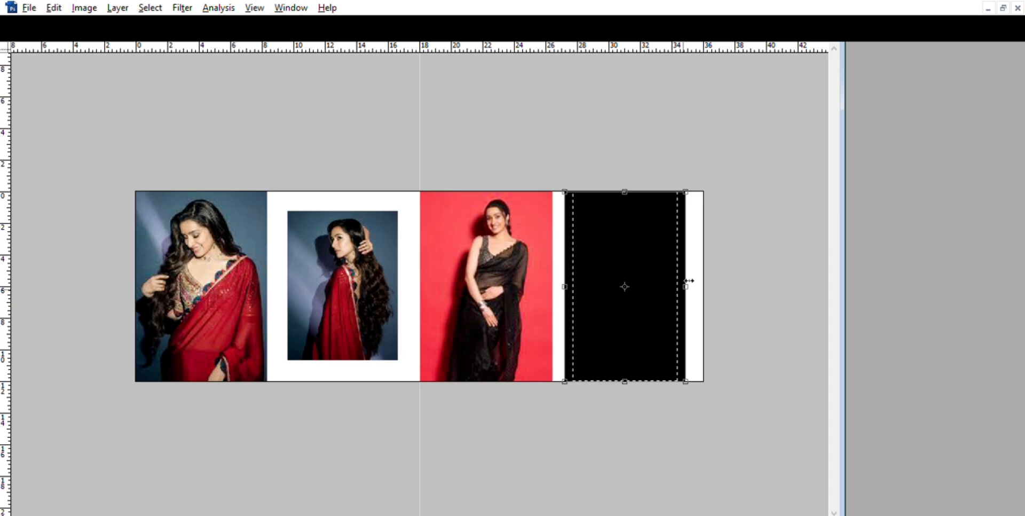
{"action": "key", "text": "Return"}
{"action": "key", "text": "ctrl+t"}
{"action": "key", "text": "Right"}
{"action": "key", "text": "Right"}
{"action": "key", "text": "Right"}
{"action": "key", "text": "Right"}
{"action": "key", "text": "Right"}
{"action": "key", "text": "Right"}
{"action": "key", "text": "Right"}
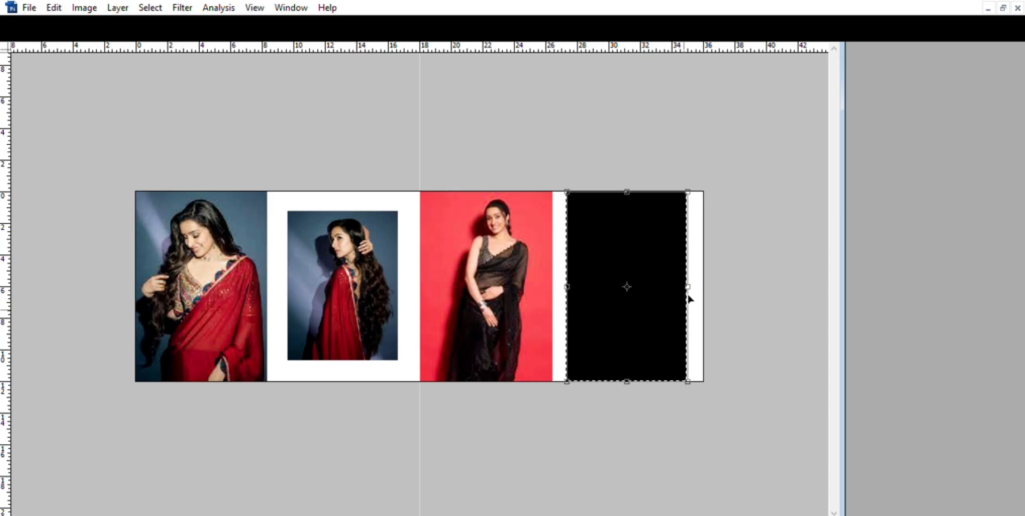
{"action": "key", "text": "Return"}
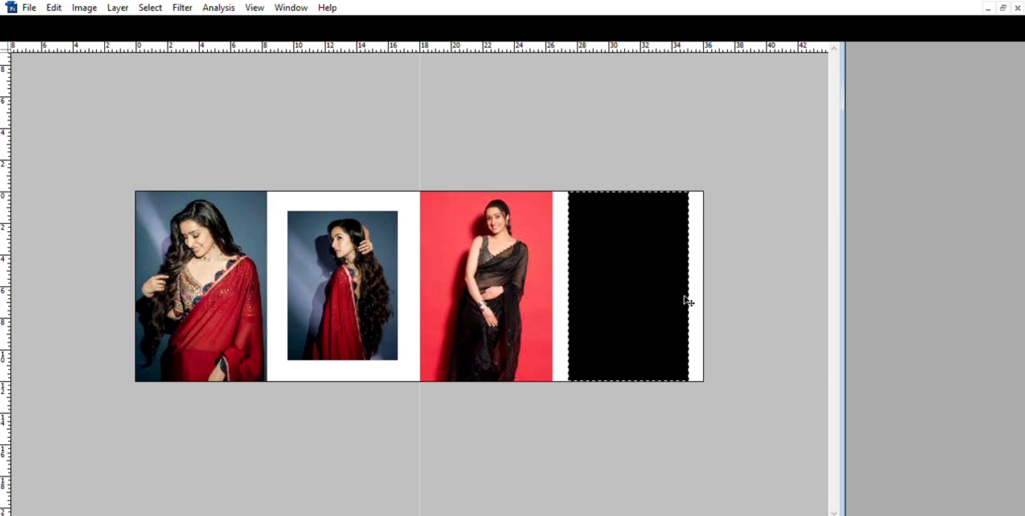
- Bring in the grey-background photo of the woman in red and paste it clipped to the black panel
{"action": "key", "text": "ctrl+Tab"}
{"action": "key", "text": "ctrl+Tab"}
{"action": "key", "text": "ctrl+Tab"}
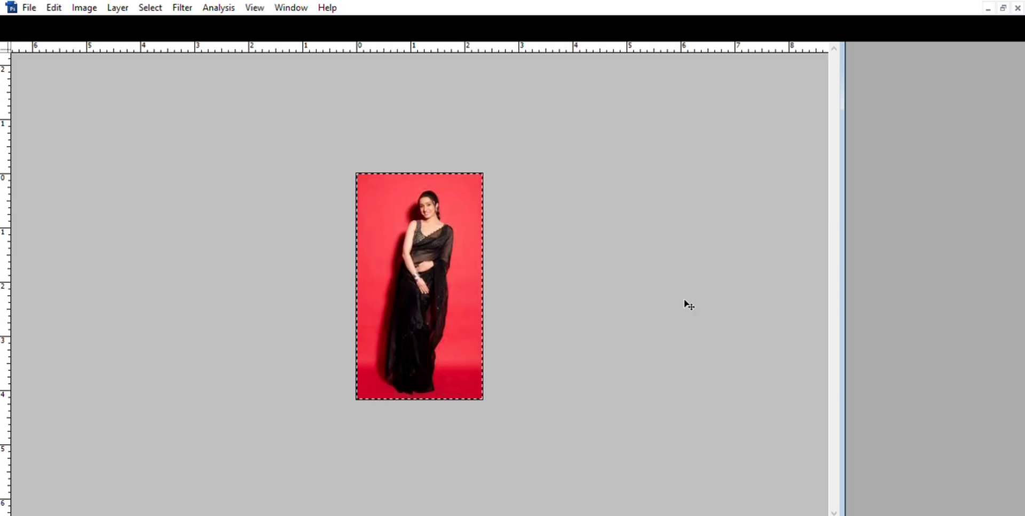
{"action": "key", "text": "ctrl+Tab"}
{"action": "key", "text": "ctrl+Tab"}
{"action": "key", "text": "ctrl+shift+v"}
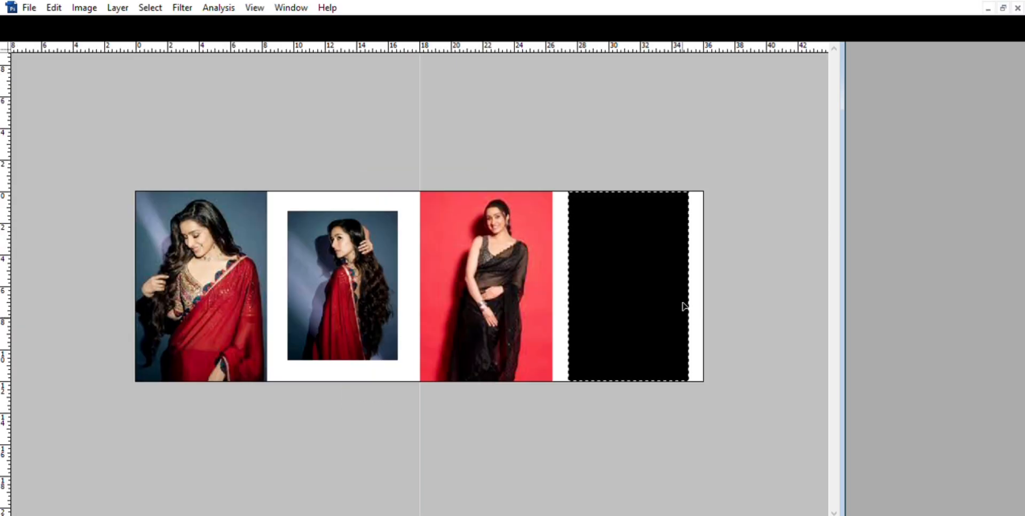
- Enlarge the grey-background photo beyond the panel's edges and move it slightly down
{"action": "key", "text": "ctrl+t"}
{"action": "left_click_drag", "start_coordinate": [639, 273], "coordinate": [728, 174]}
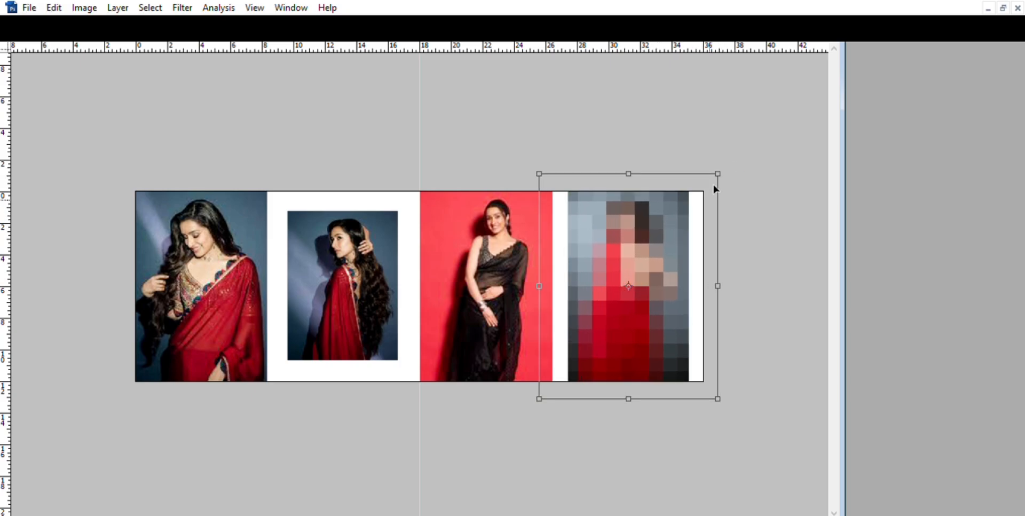
{"action": "key", "text": "Down"}
{"action": "key", "text": "Down"}
{"action": "key", "text": "Down"}
{"action": "key", "text": "Down"}
{"action": "key", "text": "Down"}
{"action": "key", "text": "Down"}
{"action": "key", "text": "Down"}
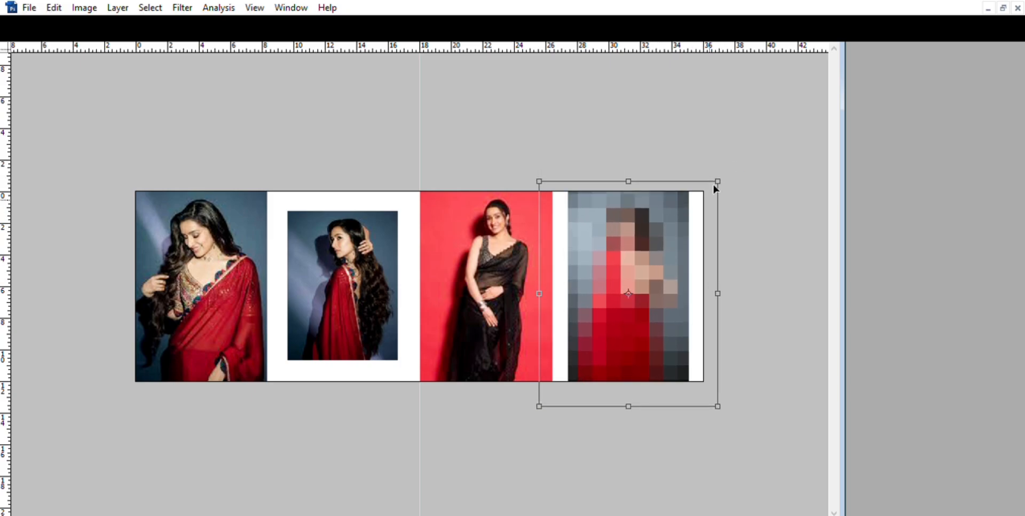
{"action": "key", "text": "Return"}
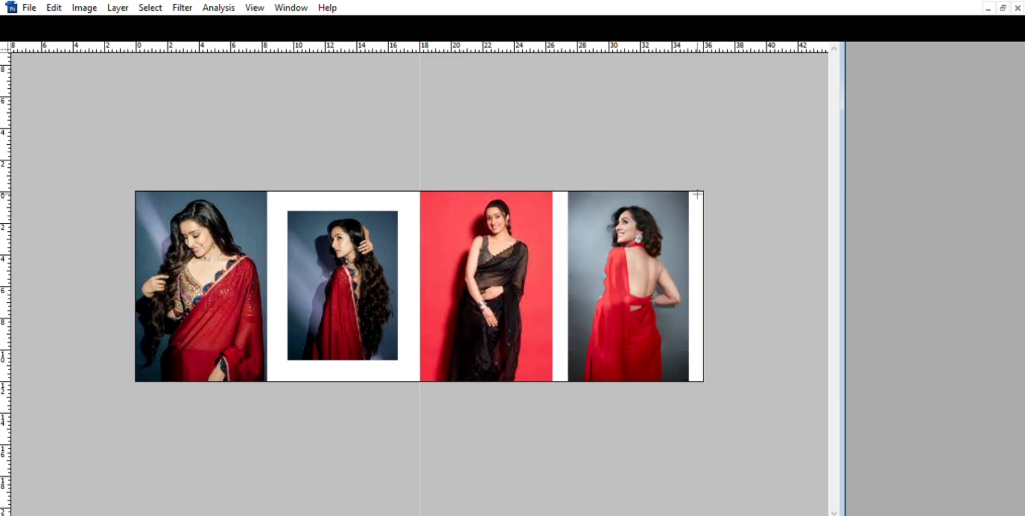
- Nudge the grey-background photo slightly left within its panel
{"action": "key", "text": "ctrl+t"}
{"action": "key", "text": "Left"}
{"action": "key", "text": "Left"}
{"action": "key", "text": "Left"}
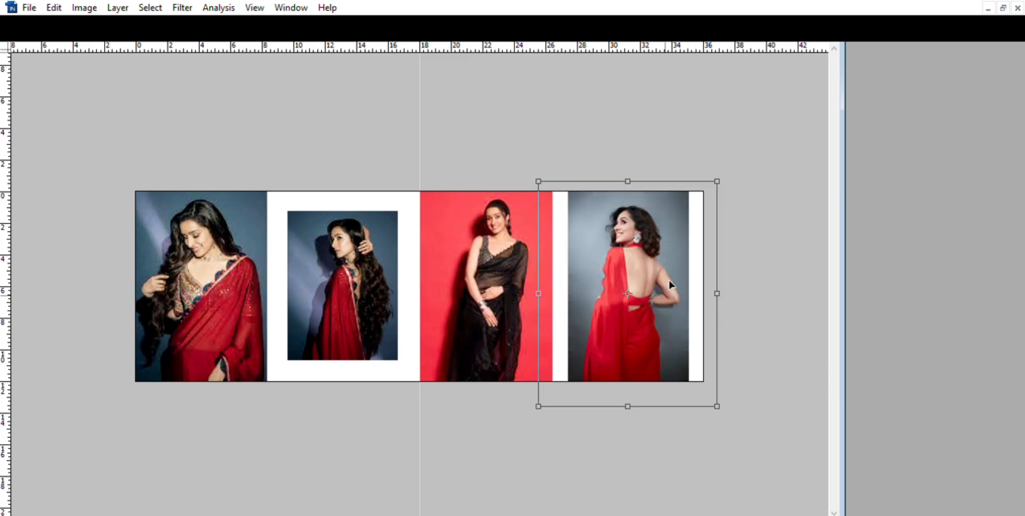
{"action": "key", "text": "Return"}
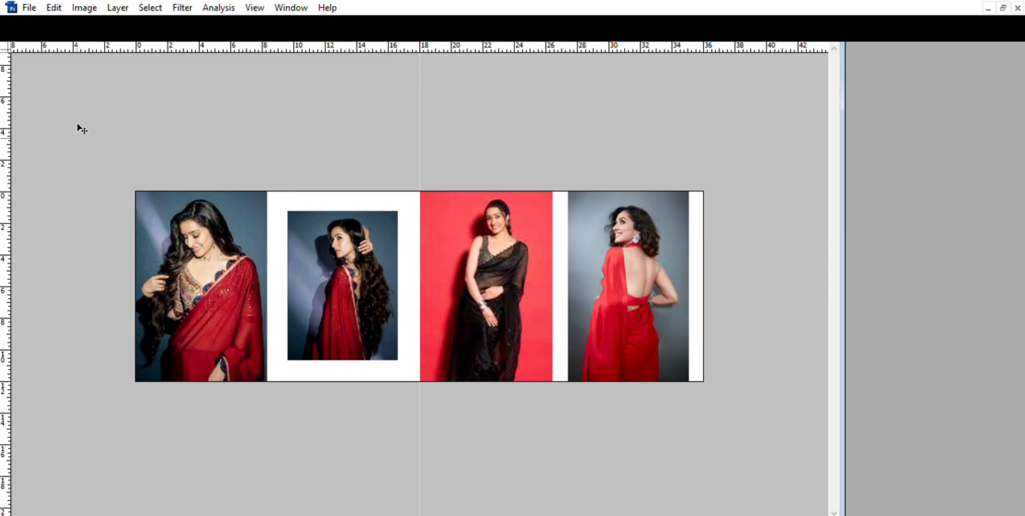
- Add a thin black bar about 4.4 ruler units long above the small photo and duplicate it below, ending at the centre guide
{"action": "left_click_drag", "start_coordinate": [267, 192], "coordinate": [338, 197]}
{"action": "key", "text": "ctrl+BackSpace"}
{"action": "key", "text": "ctrl+d"}
{"action": "left_click_drag", "start_coordinate": [294, 189], "coordinate": [368, 365]}
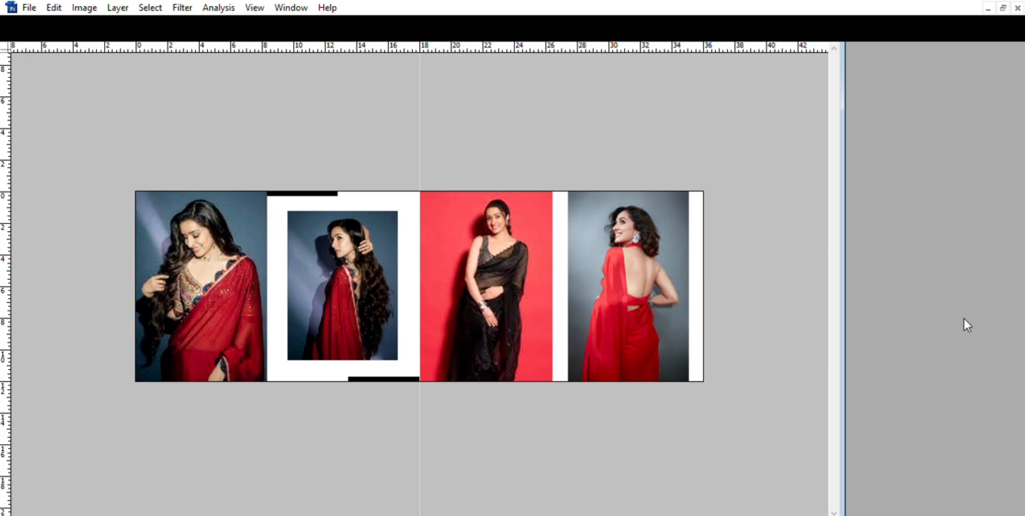
- Set the opacity of both thin black bars to 35%
{"action": "type", "text": "35"}
{"action": "type", "text": "35"}
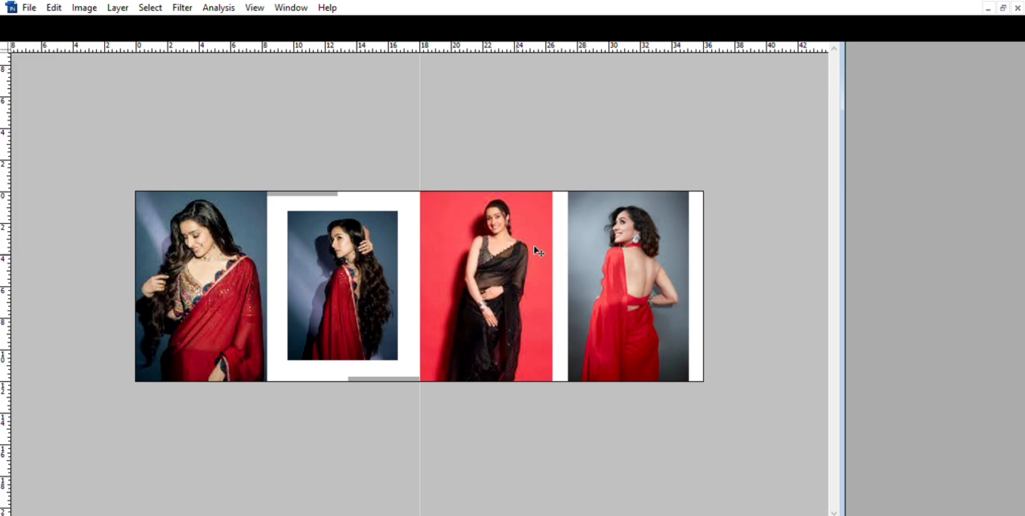
{"action": "key", "text": "ctrl+o"}
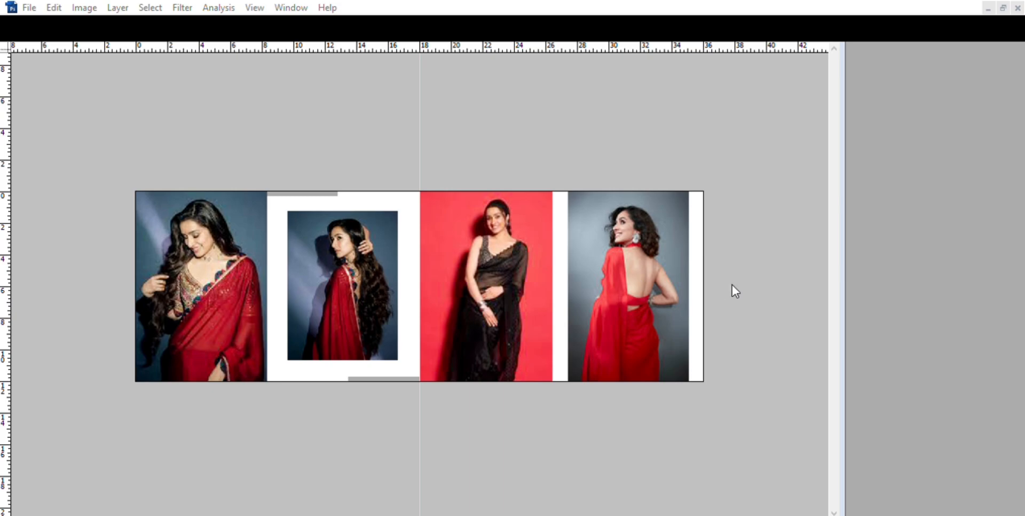
{"action": "left_click", "coordinate": [819, 277]}
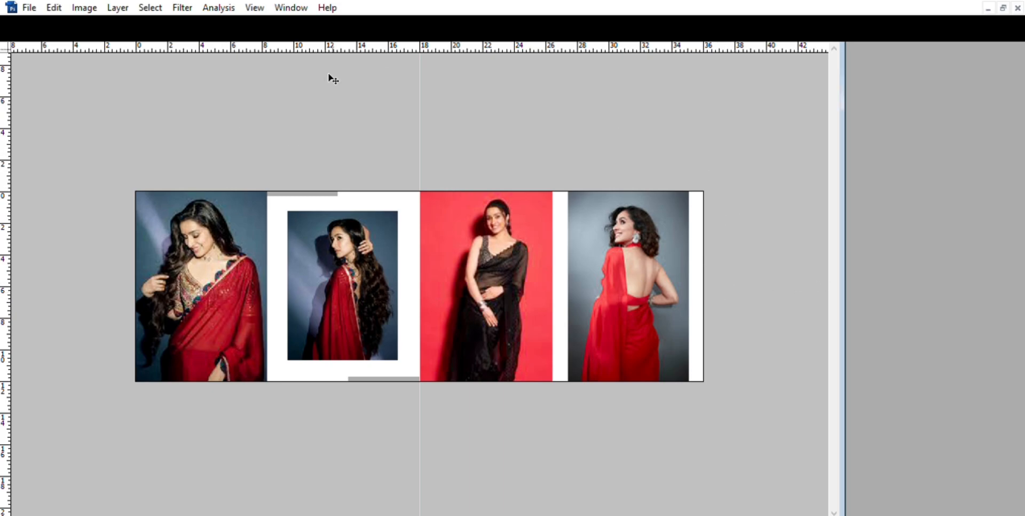